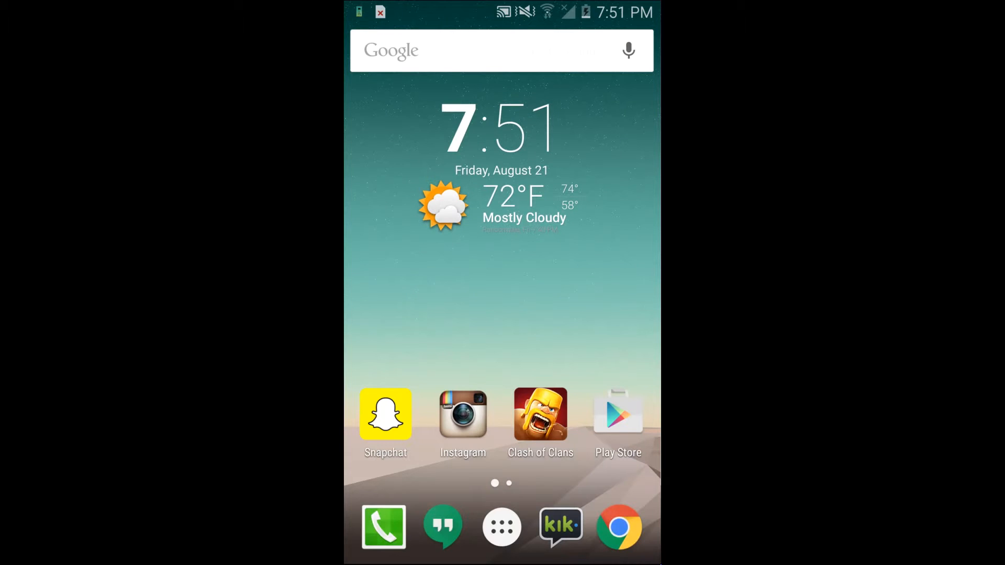
# Check the root details in KingRoot's settings, then return home
pyautogui.click(502, 526)
pyautogui.moveTo(596, 314); pyautogui.dragTo(408, 314)
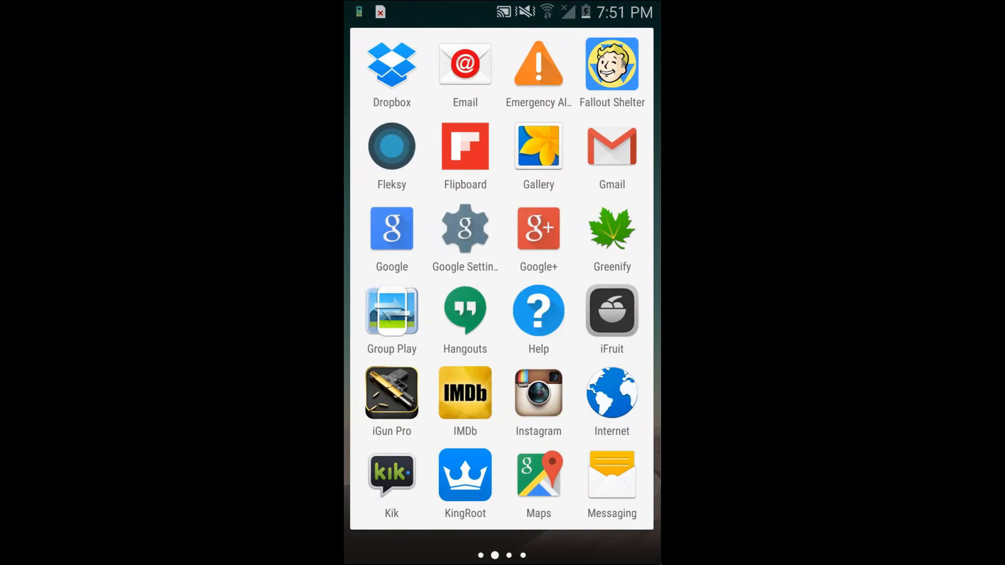
pyautogui.click(465, 475)
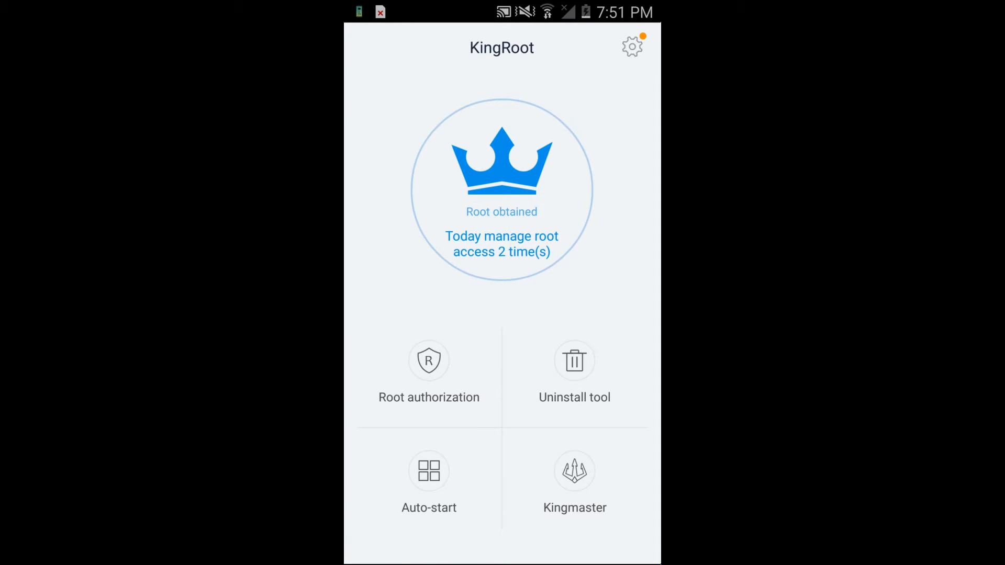
pyautogui.click(631, 47)
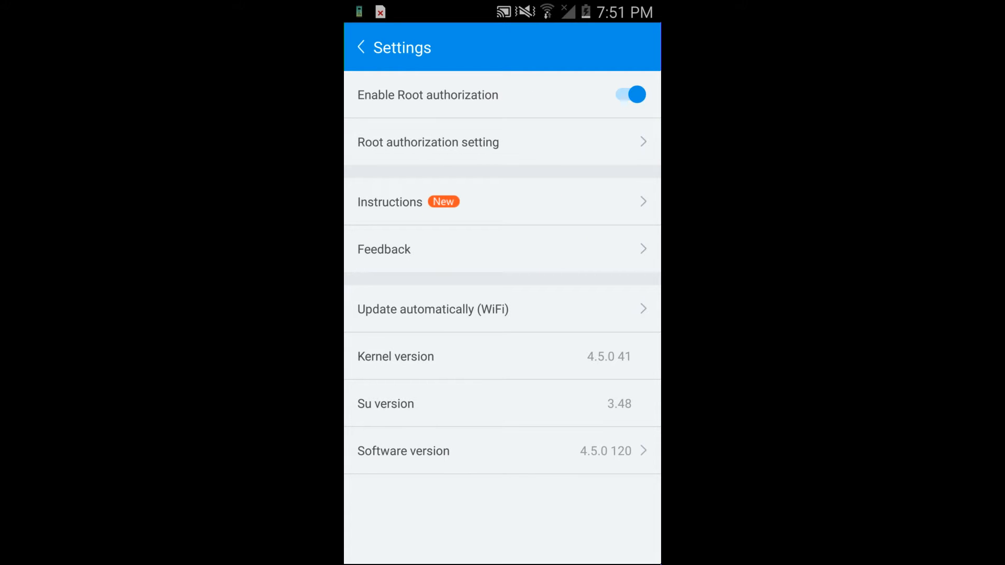
pyautogui.press('Home')
# Browse to the sdcard mrw folder in the file manager, then return home
pyautogui.click(503, 525)
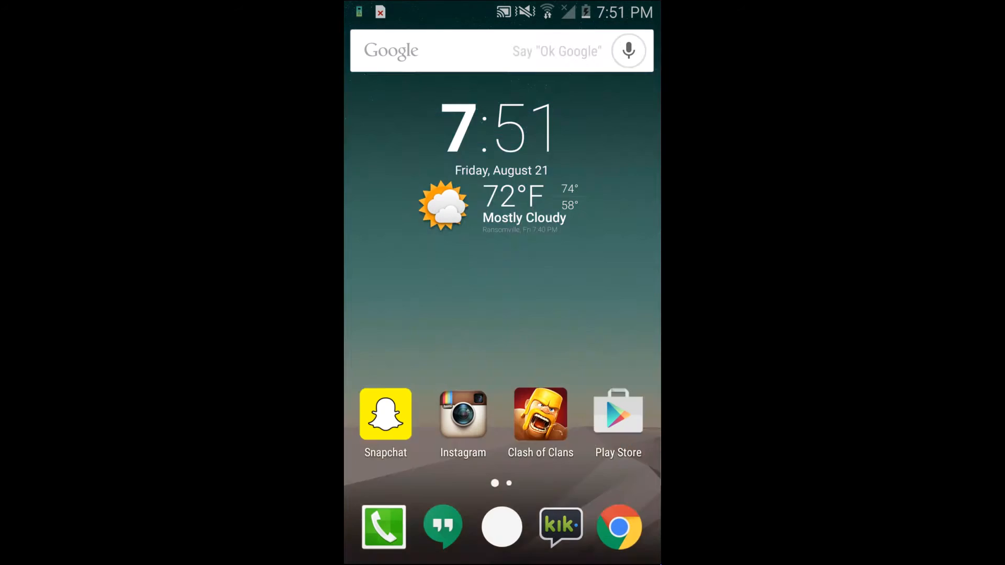
pyautogui.moveTo(597, 315); pyautogui.dragTo(408, 314)
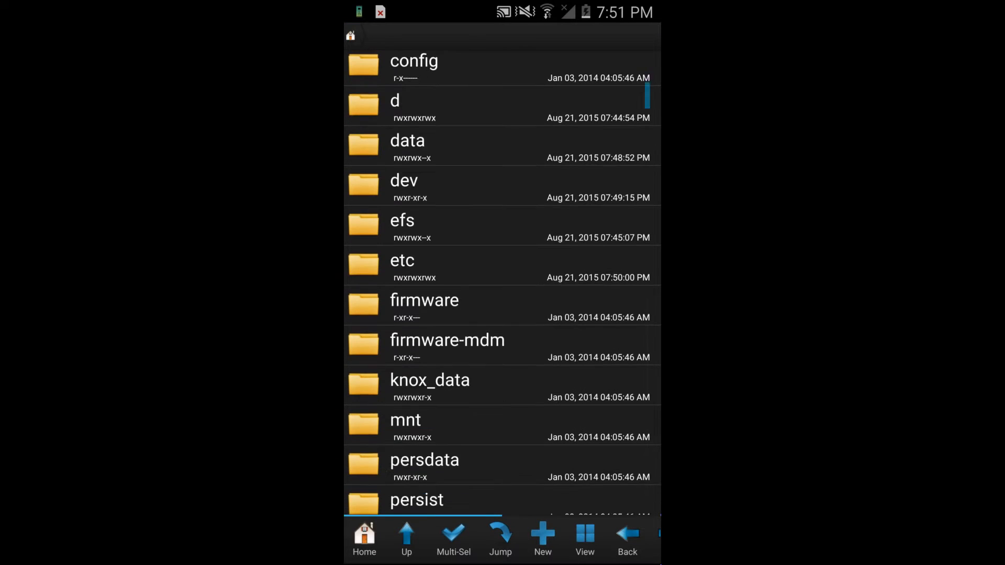
pyautogui.click(440, 301)
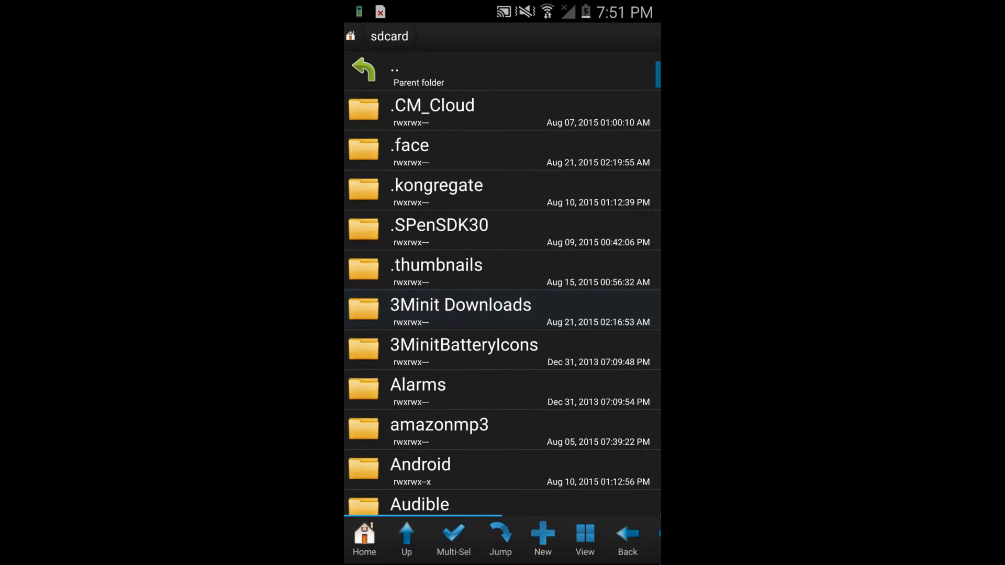
pyautogui.scroll(-5, 503, 282)
pyautogui.scroll(-10, 503, 282)
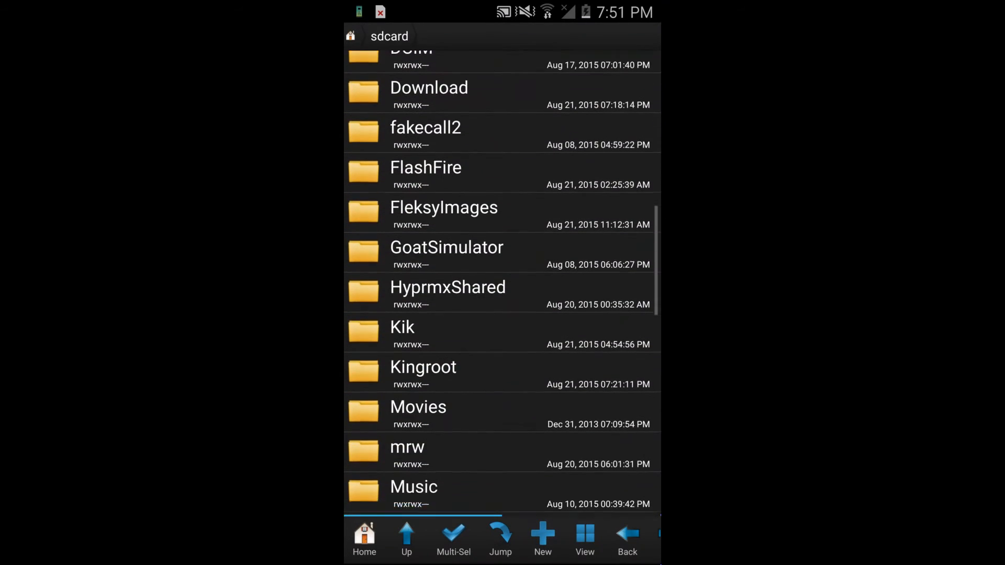
pyautogui.click(440, 394)
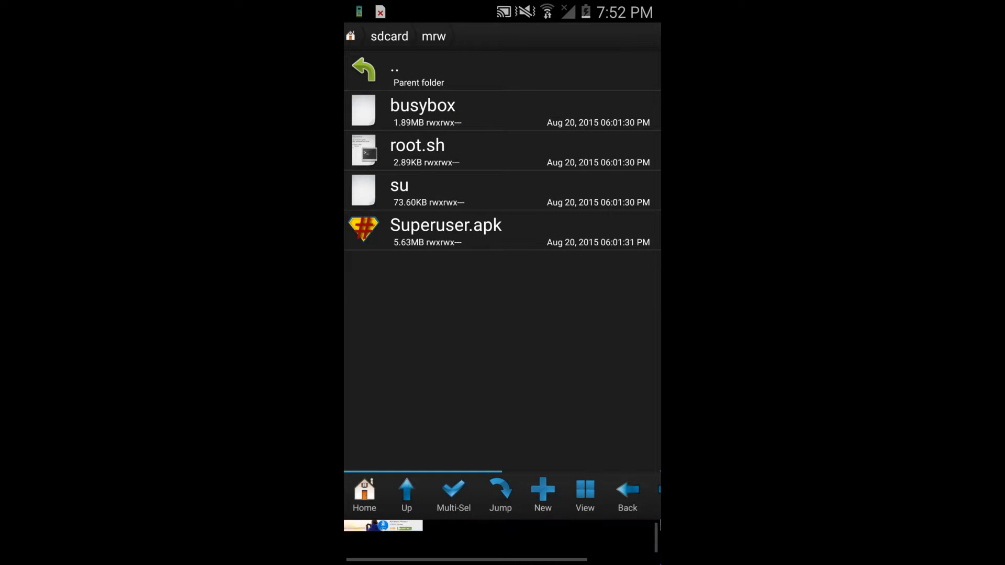
pyautogui.press('super')
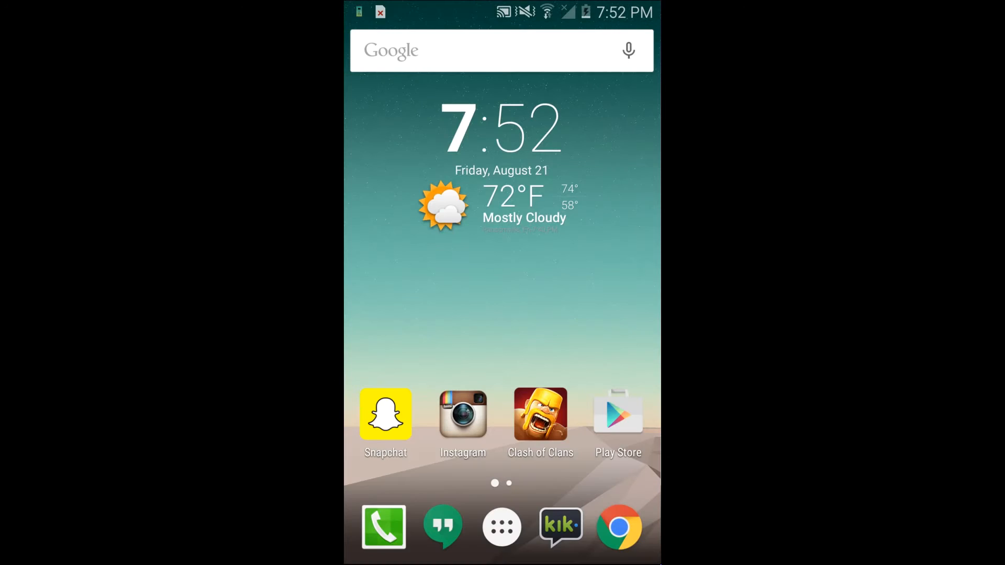
# Find Terminal Emulator for Android in Play Store and launch it
pyautogui.click(499, 530)
pyautogui.moveTo(597, 314); pyautogui.dragTo(408, 314)
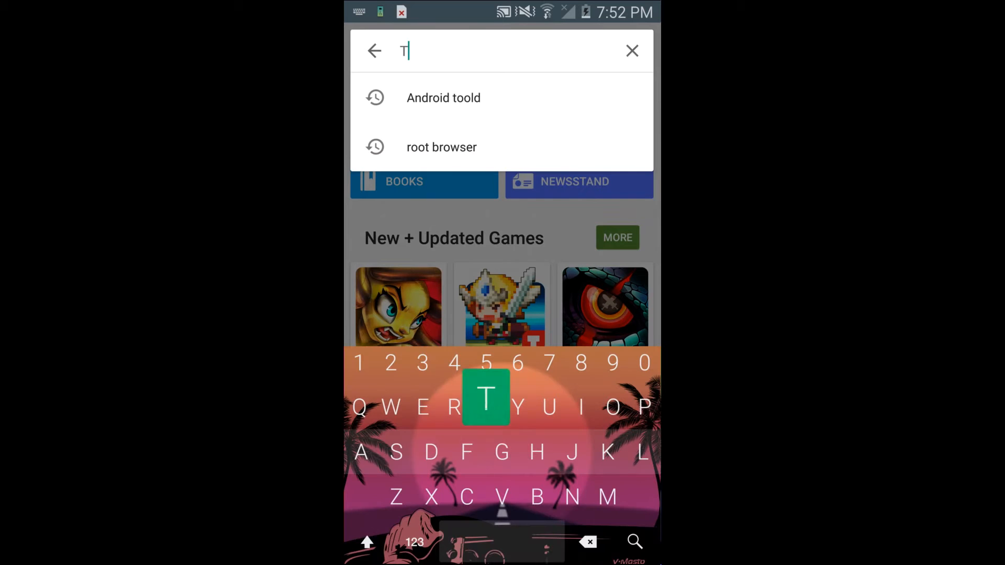
pyautogui.write('ermjnal ')
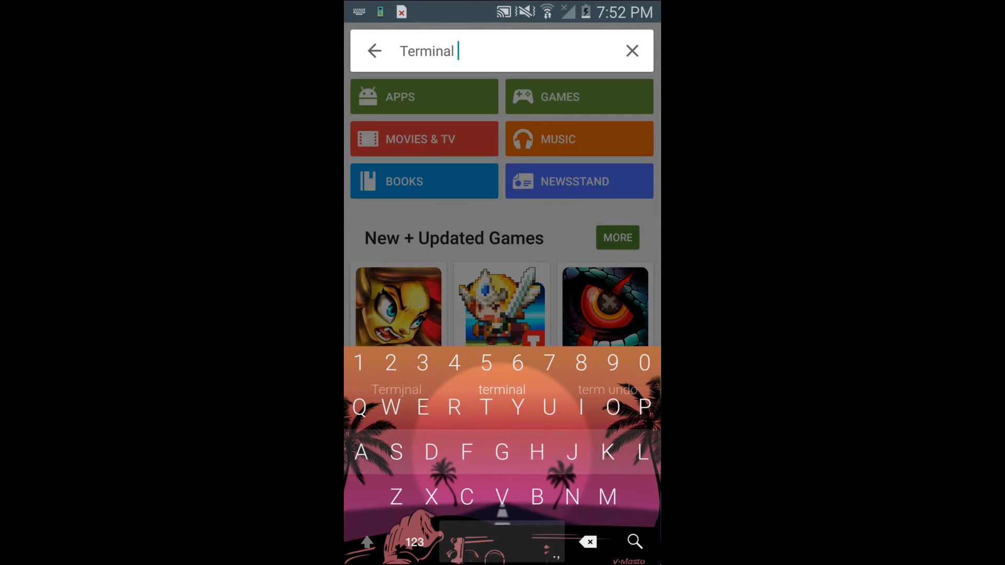
pyautogui.write('e')
pyautogui.click(375, 51)
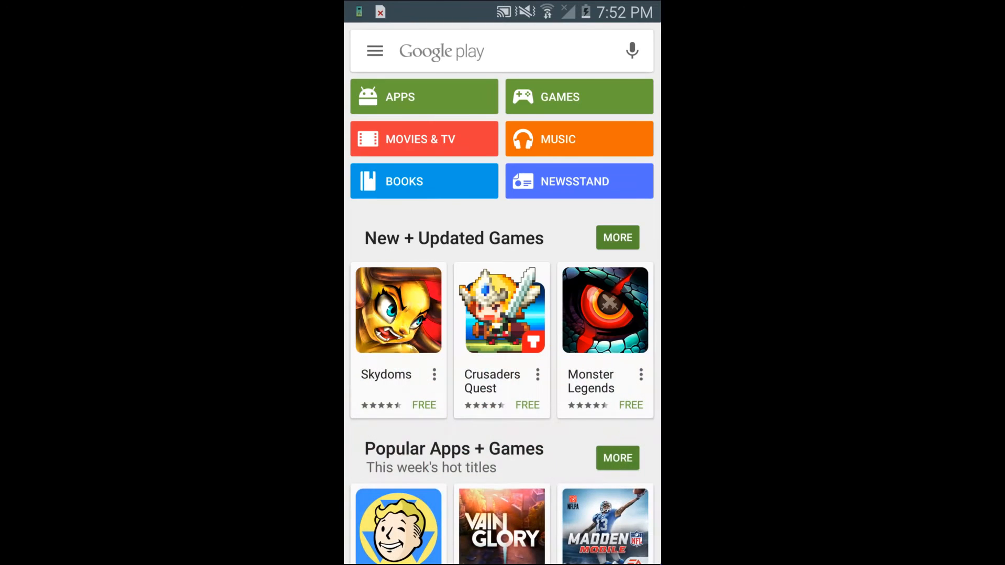
pyautogui.click(471, 52)
pyautogui.write('Terminal e')
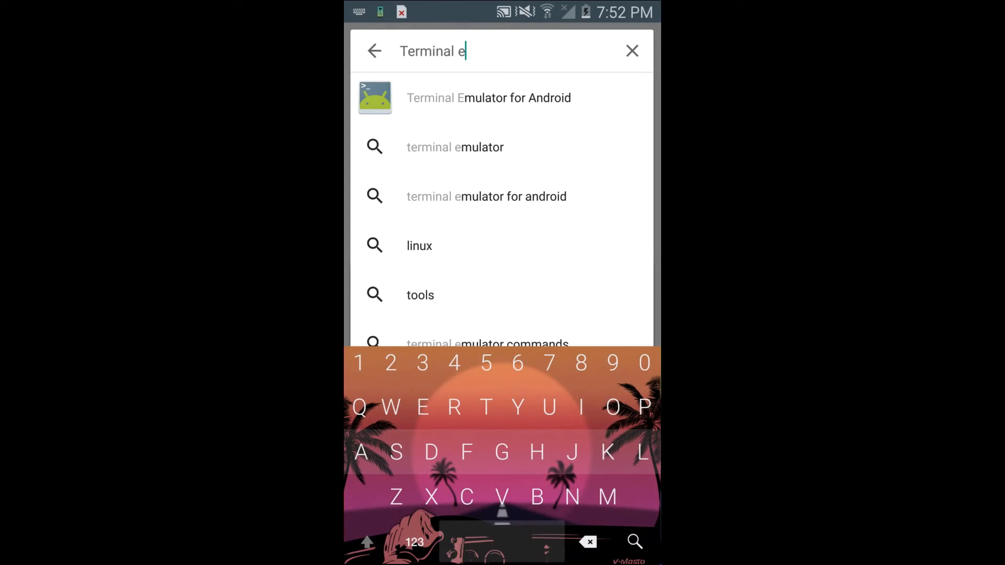
pyautogui.click(489, 97)
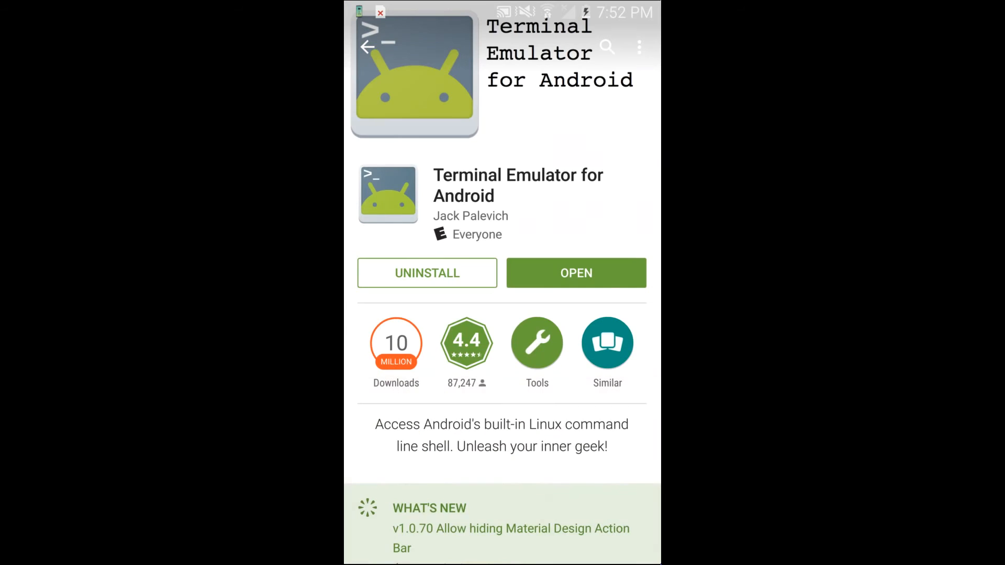
pyautogui.scroll(-5, 503, 314)
pyautogui.scroll(5, 503, 314)
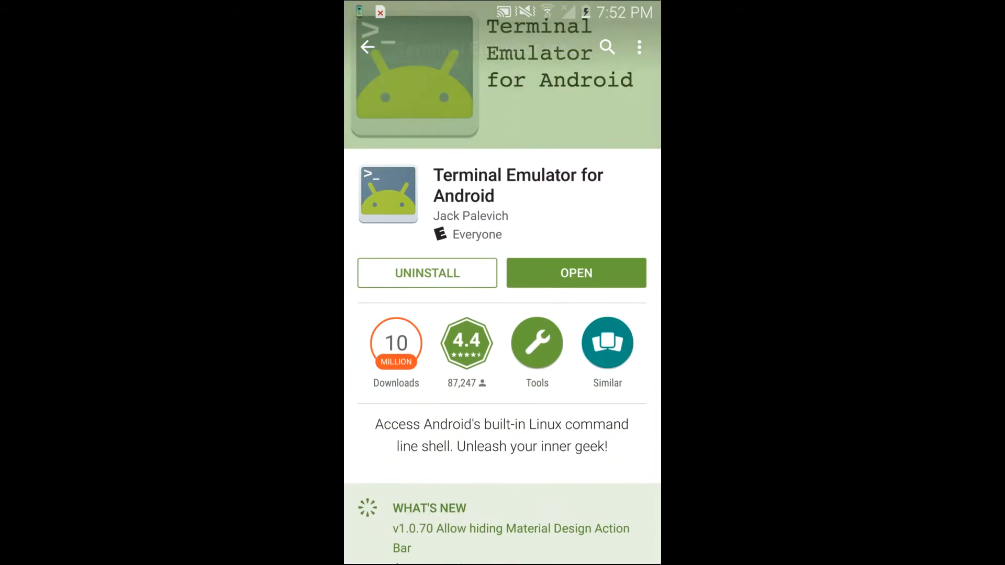
pyautogui.click(576, 273)
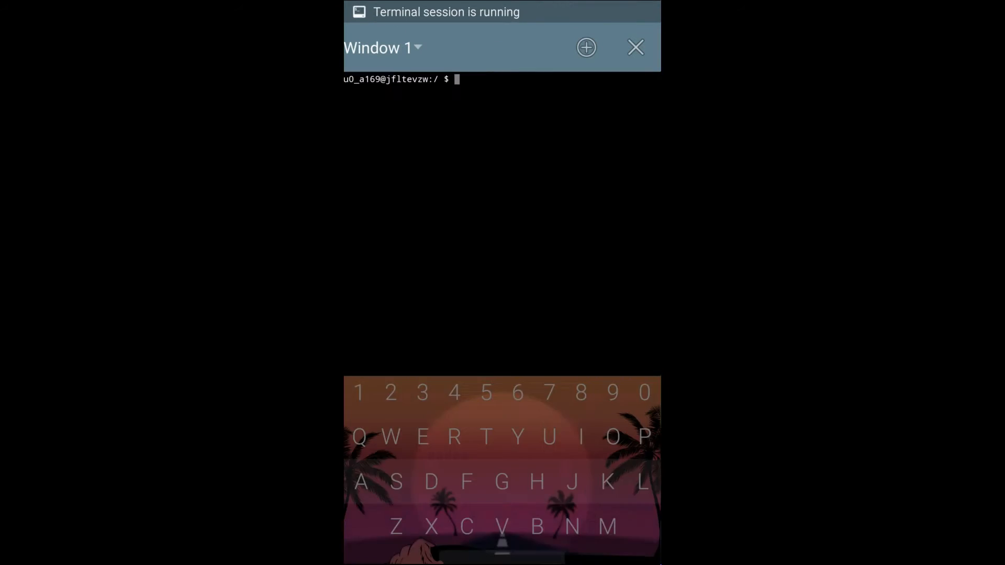
pyautogui.write('su')
# Run su for a root shell, then sh /sdcard/mrw/root.sh to install superuser.apk
pyautogui.press('Return')
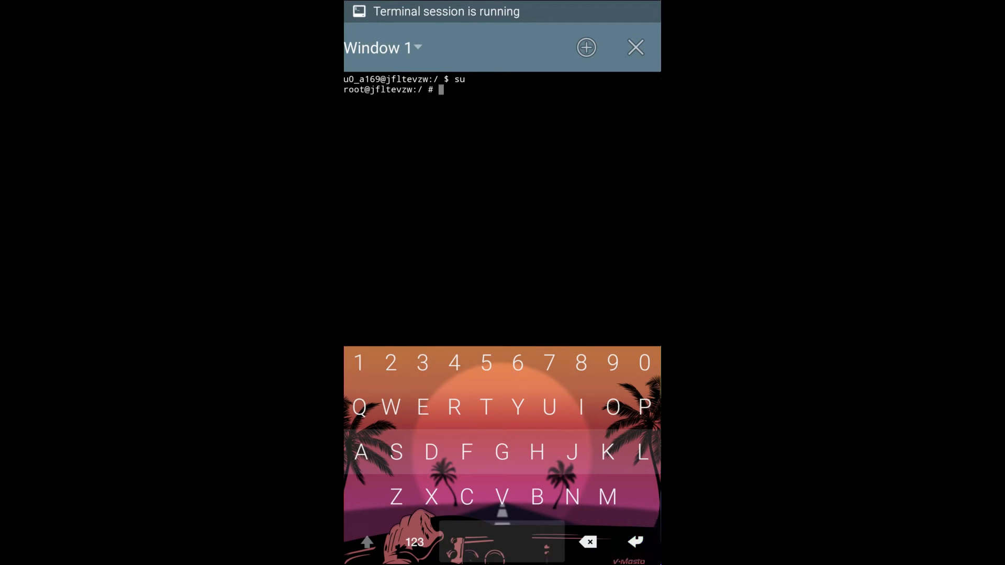
pyautogui.write('s')
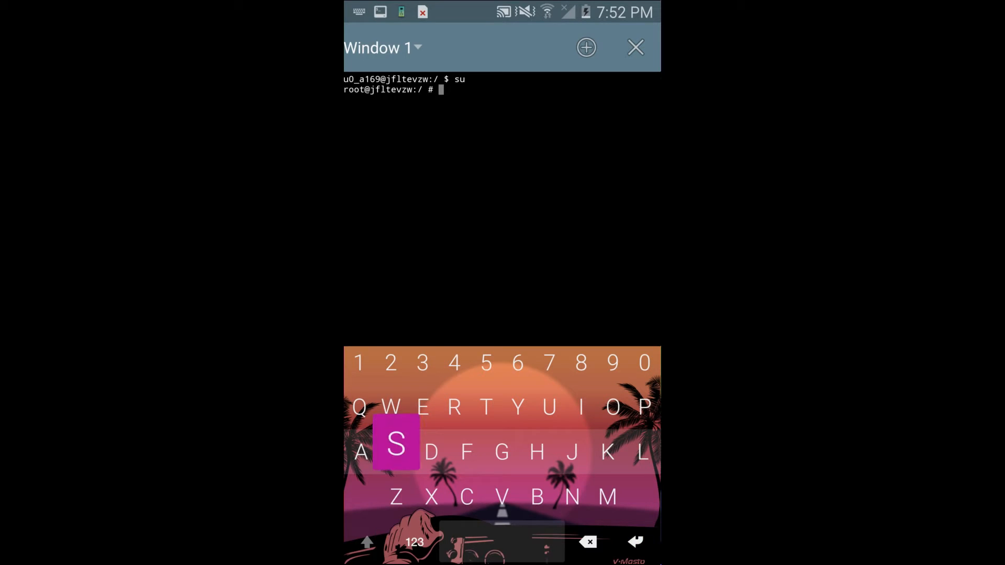
pyautogui.write('h')
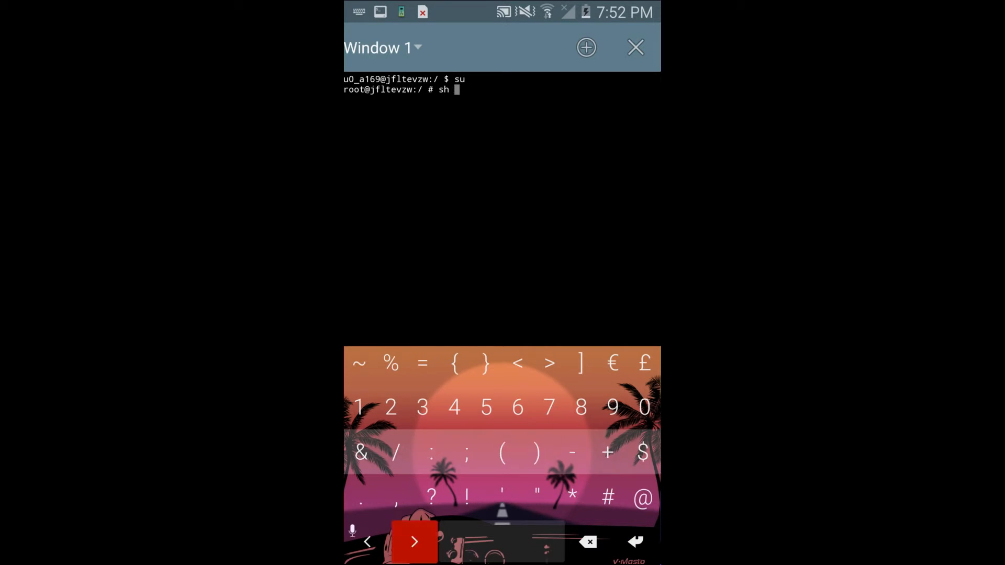
pyautogui.write(' /s')
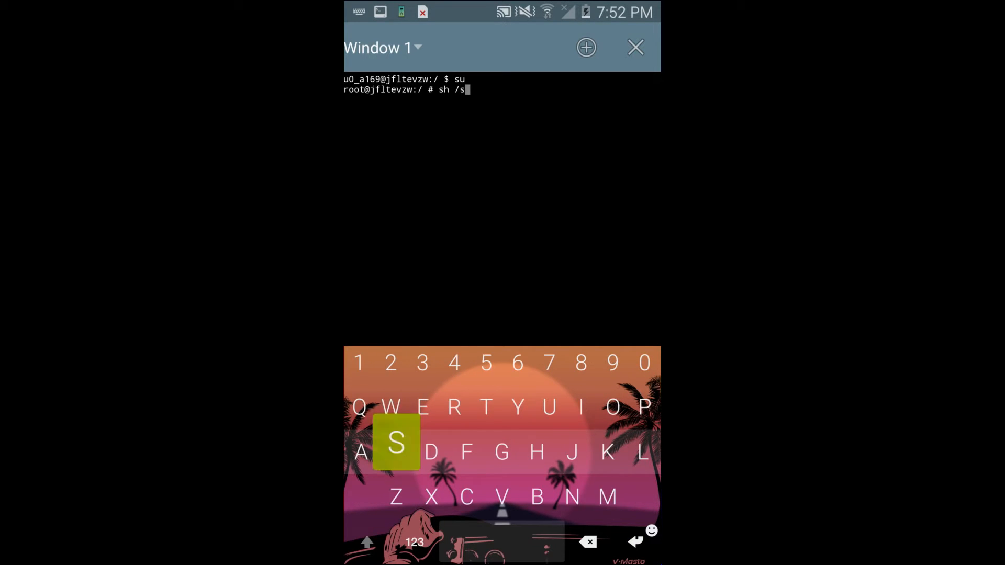
pyautogui.write('dcard')
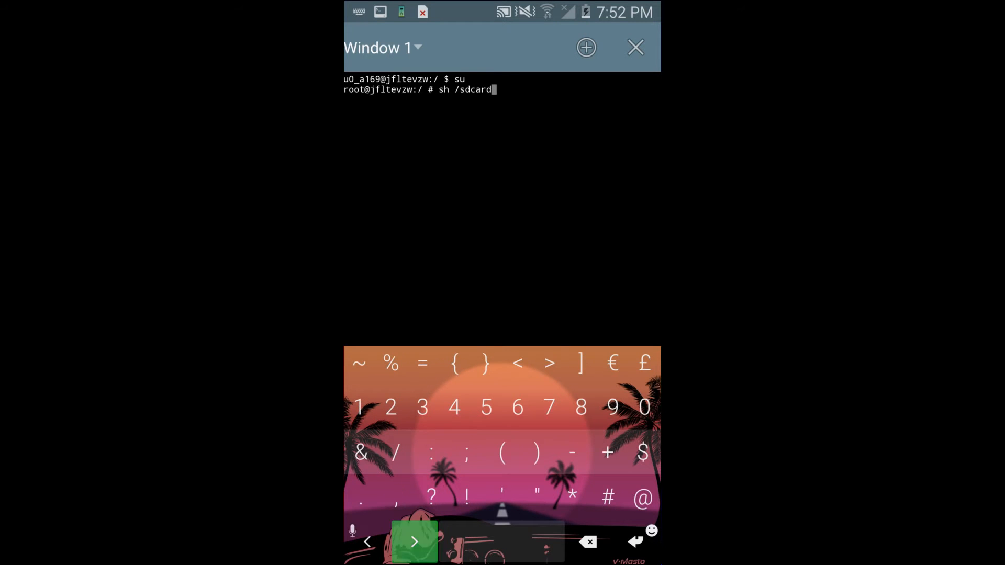
pyautogui.write('/mr')
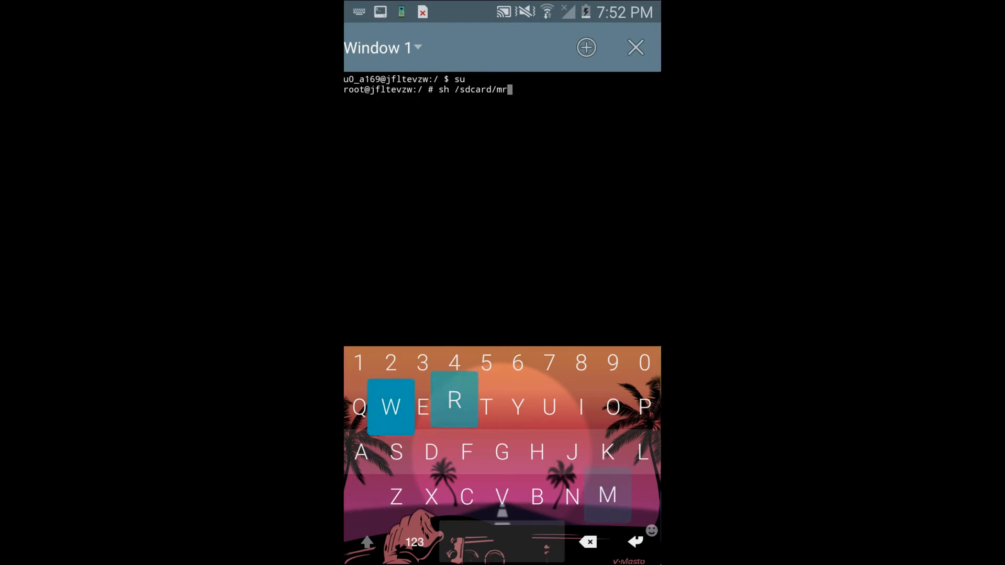
pyautogui.write('w/')
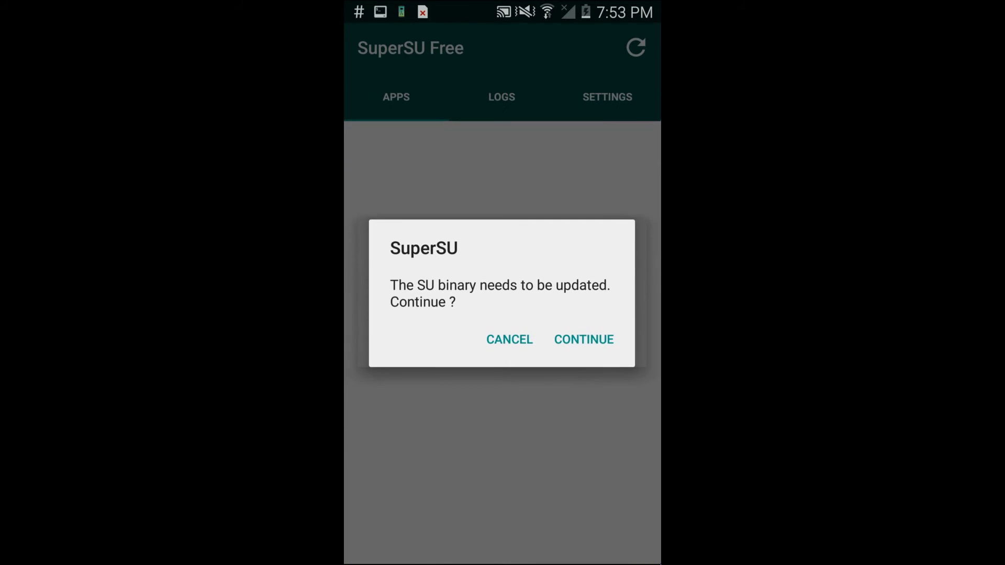
# Update the SU binary with the normal method, confirming success without rebooting
pyautogui.click(584, 339)
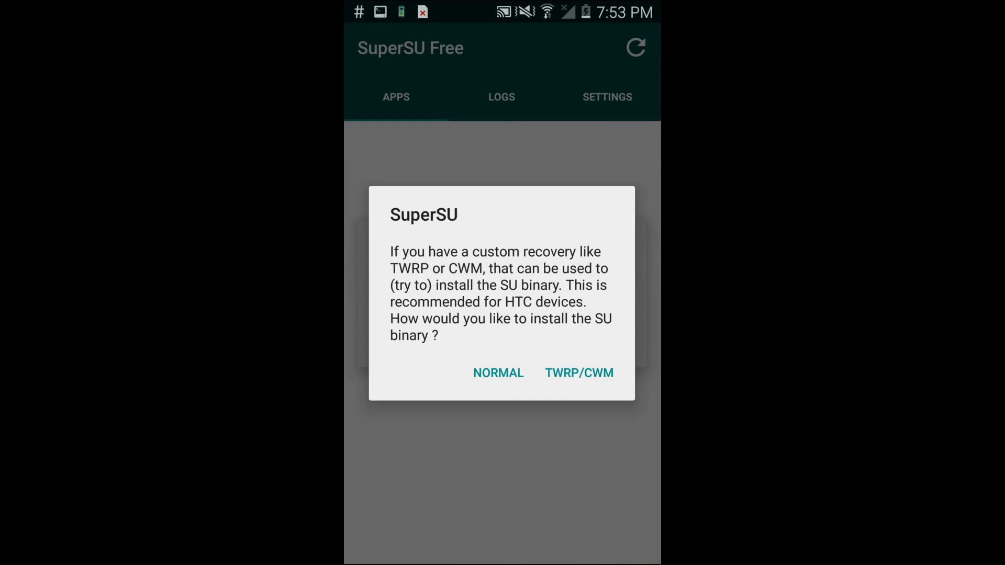
pyautogui.click(498, 373)
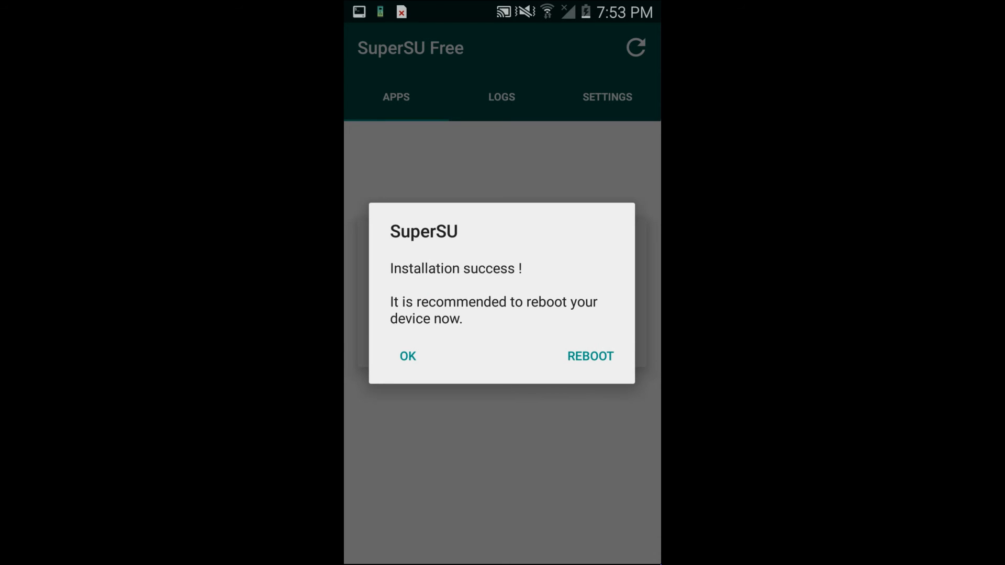
pyautogui.click(407, 356)
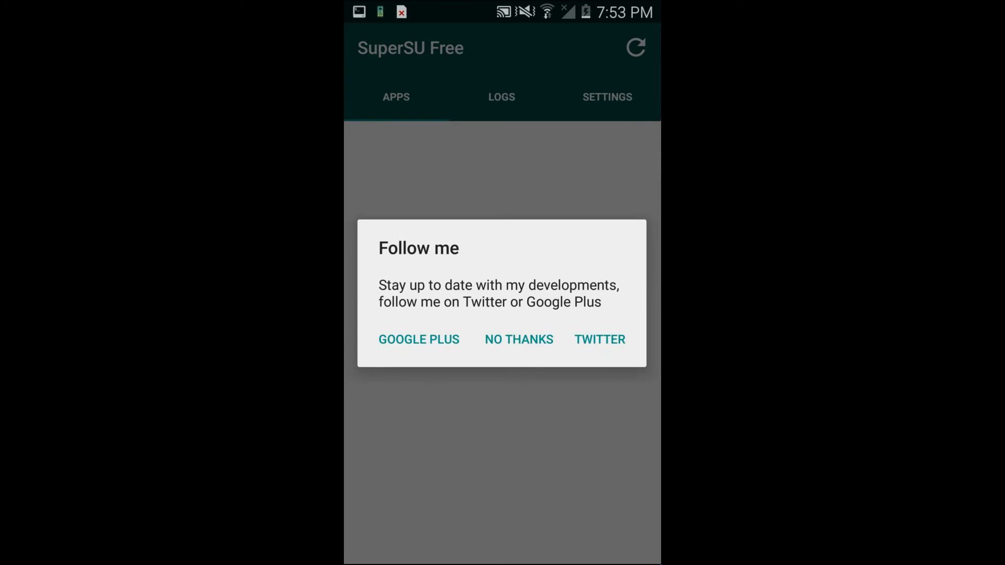
pyautogui.click(519, 340)
# Enable the Pro features in SuperSU settings
pyautogui.click(502, 97)
pyautogui.click(607, 97)
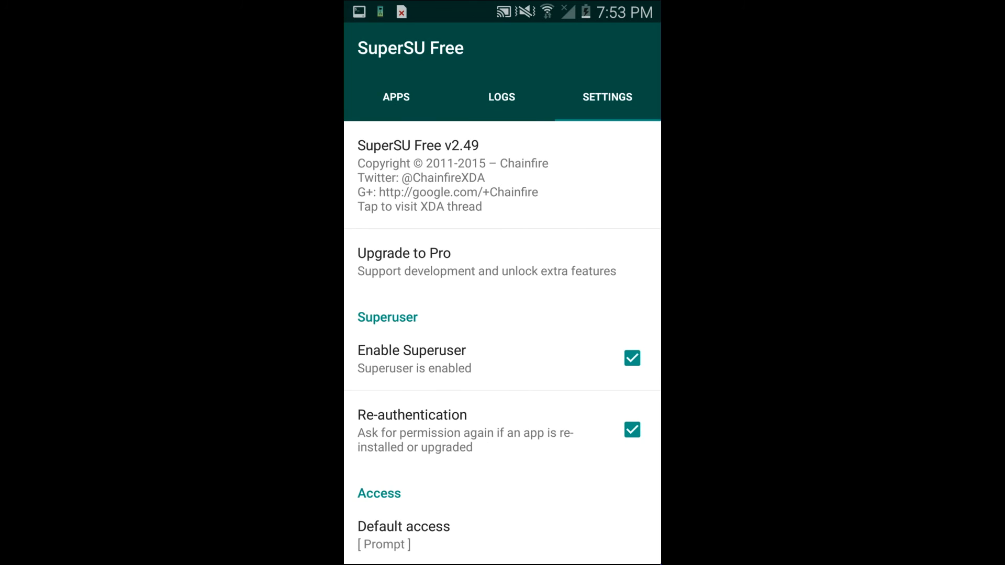
pyautogui.scroll(-3, 503, 343)
pyautogui.scroll(-5, 503, 343)
pyautogui.scroll(-5, 502, 344)
pyautogui.scroll(-4, 503, 344)
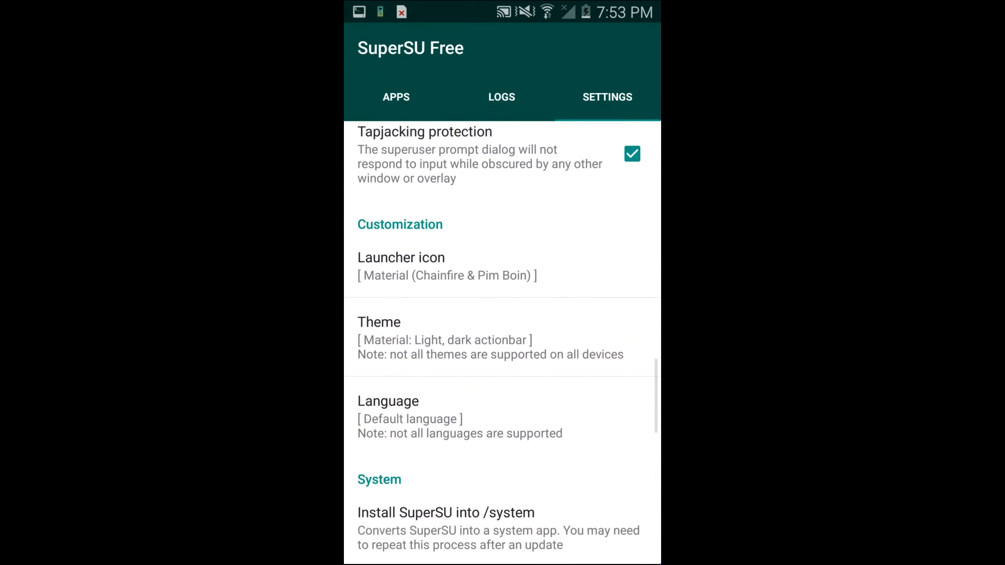
pyautogui.scroll(-3, 503, 343)
pyautogui.scroll(-1, 503, 343)
pyautogui.scroll(-4, 503, 344)
pyautogui.scroll(-1, 503, 343)
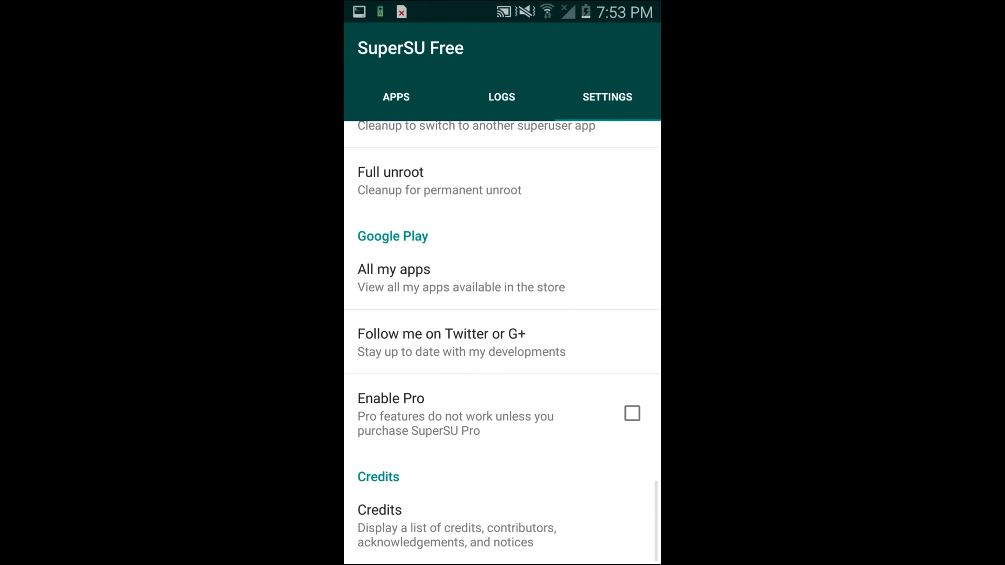
pyautogui.click(502, 414)
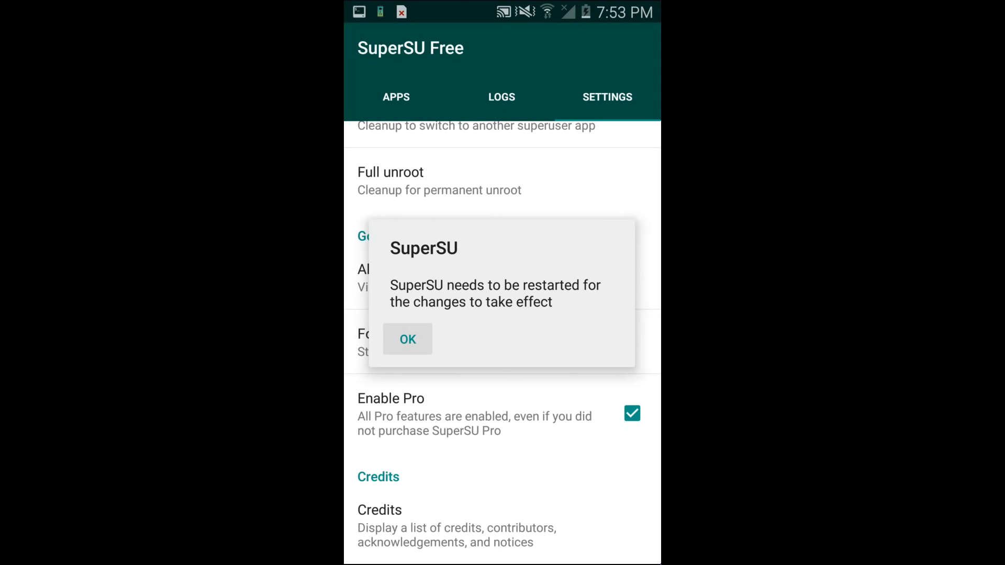
# Acknowledge SuperSU's restart notice and close the root shell terminal window
pyautogui.click(408, 339)
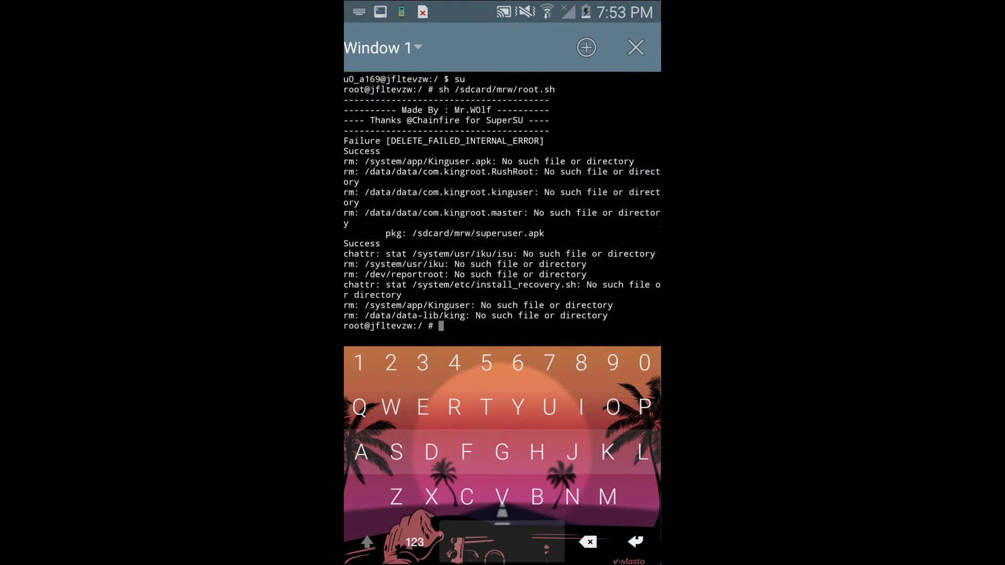
pyautogui.click(636, 47)
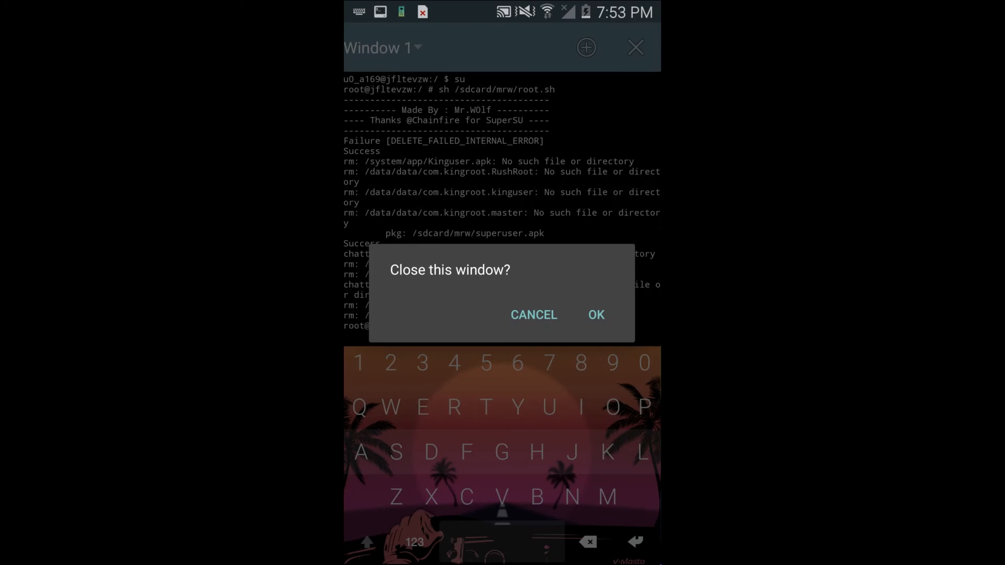